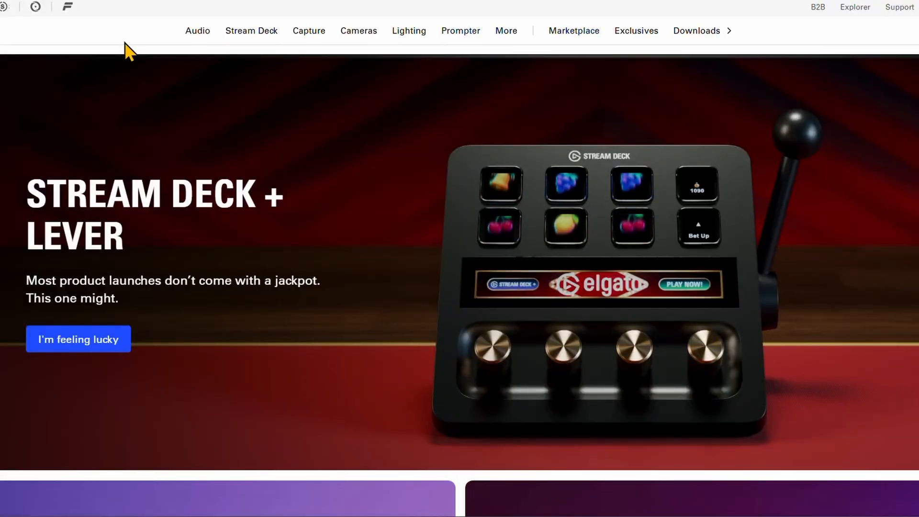
Download the standard Windows version of Wave Link from the Elgato downloads page.
left_click(691, 37)
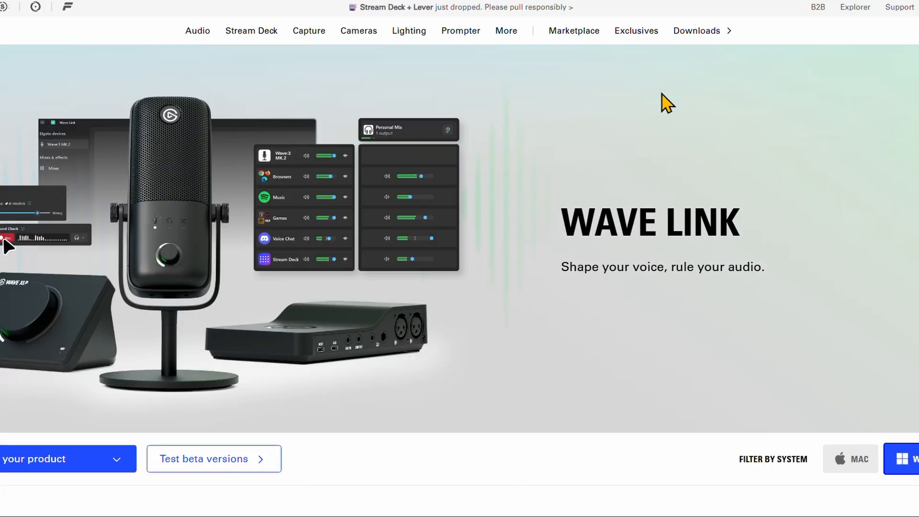
scroll(661, 99, "down", 10)
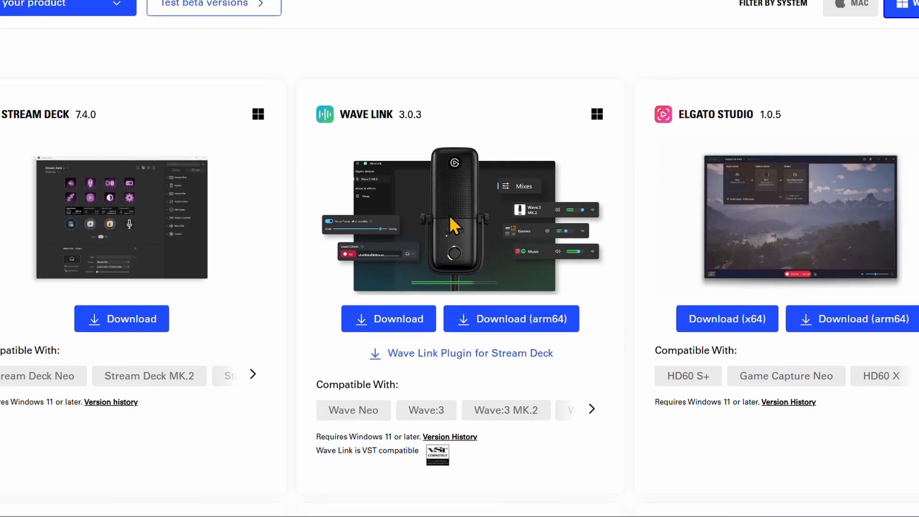
left_click(398, 322)
left_click(445, 310)
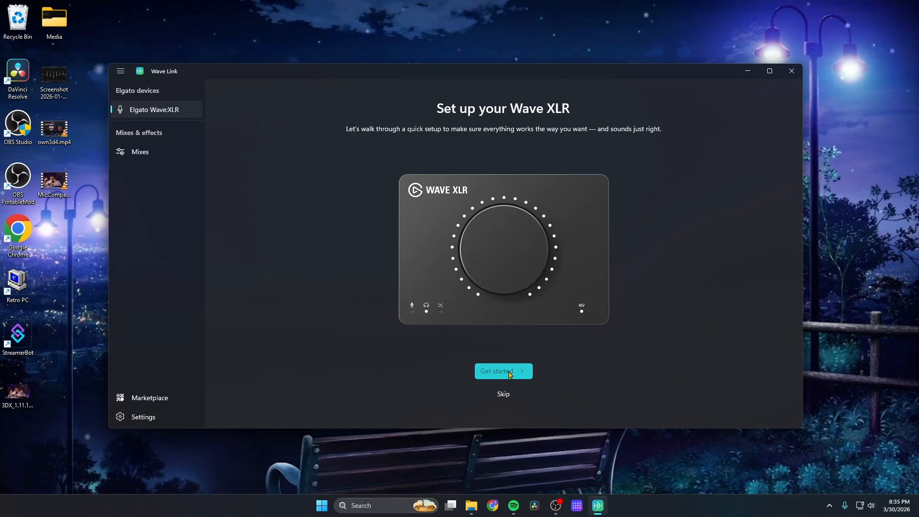
Complete the guided Wave XLR setup in Wave Link, shifting the Mic/PC mix balance from full PC audio towards the microphone.
left_click(507, 372)
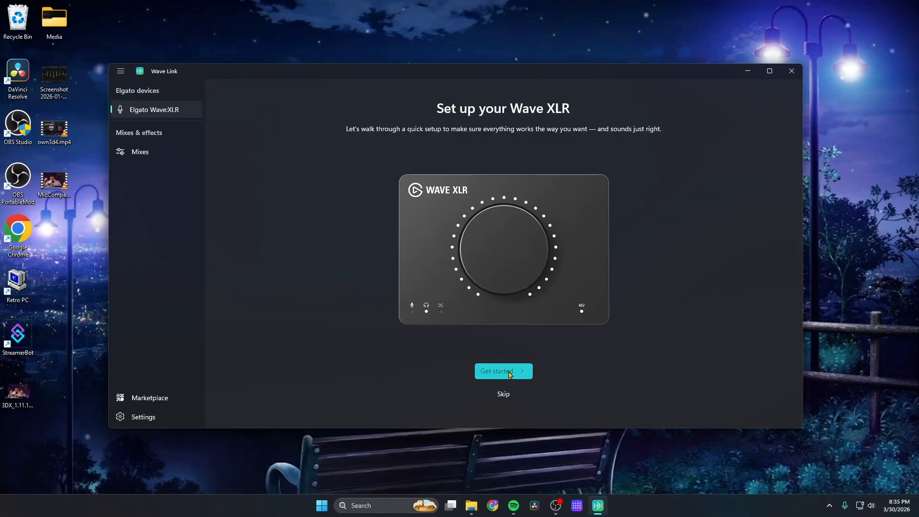
left_click(510, 375)
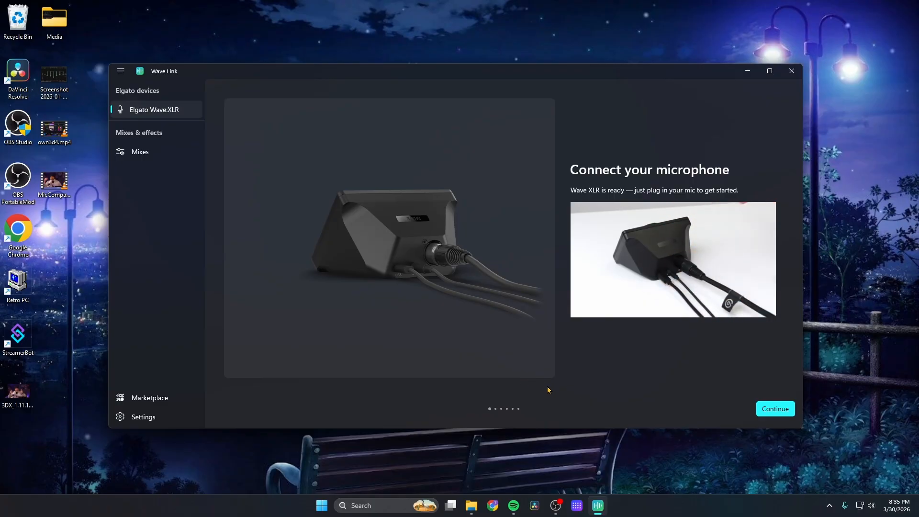
left_click(773, 409)
left_click_drag(718, 374, 693, 379)
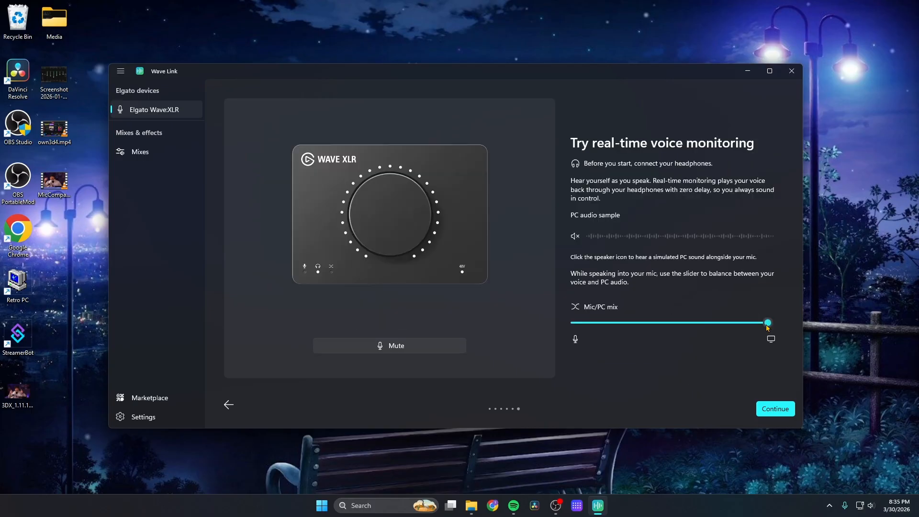
left_click_drag(768, 327, 663, 328)
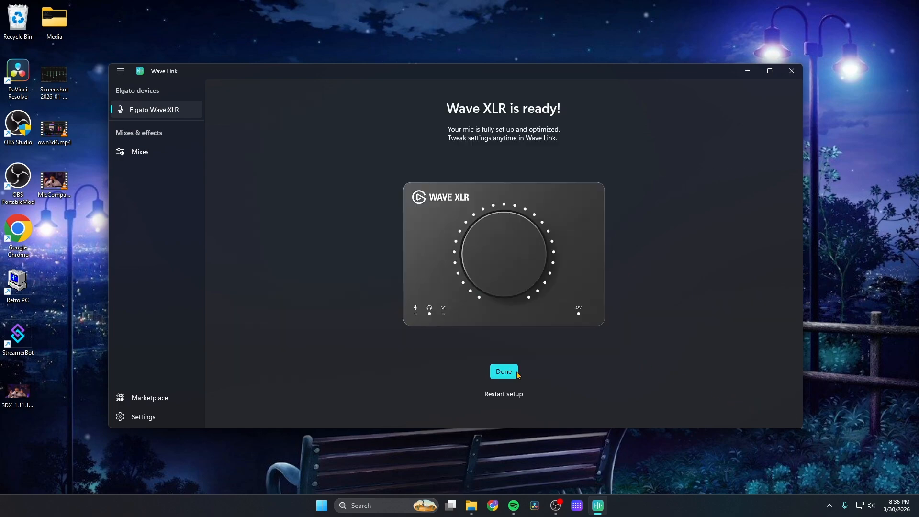
left_click(516, 377)
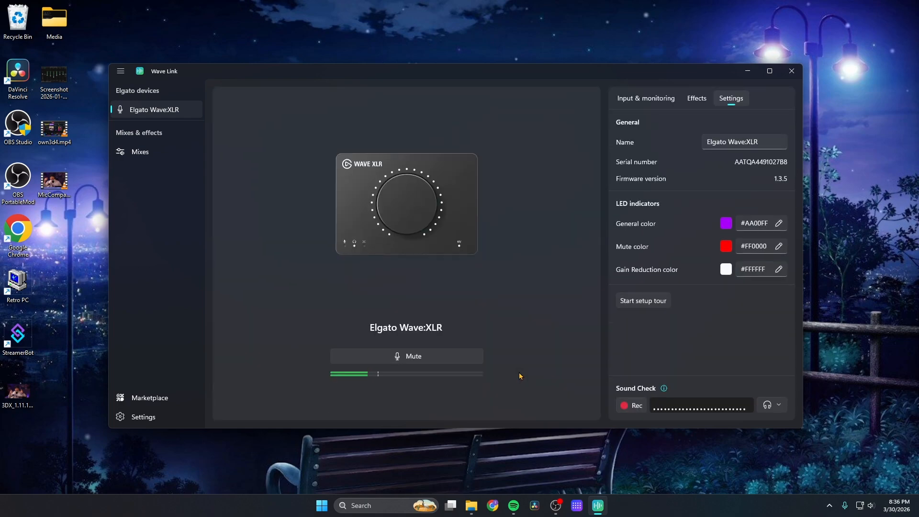
Enable the Denoiser Classic and Elgato Compressor software effects for the Wave:XLR microphone.
left_click(691, 102)
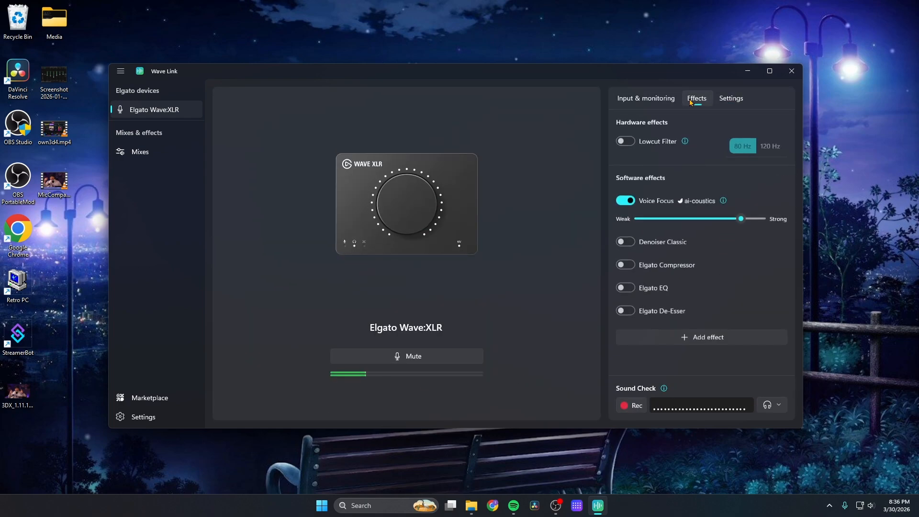
left_click(624, 244)
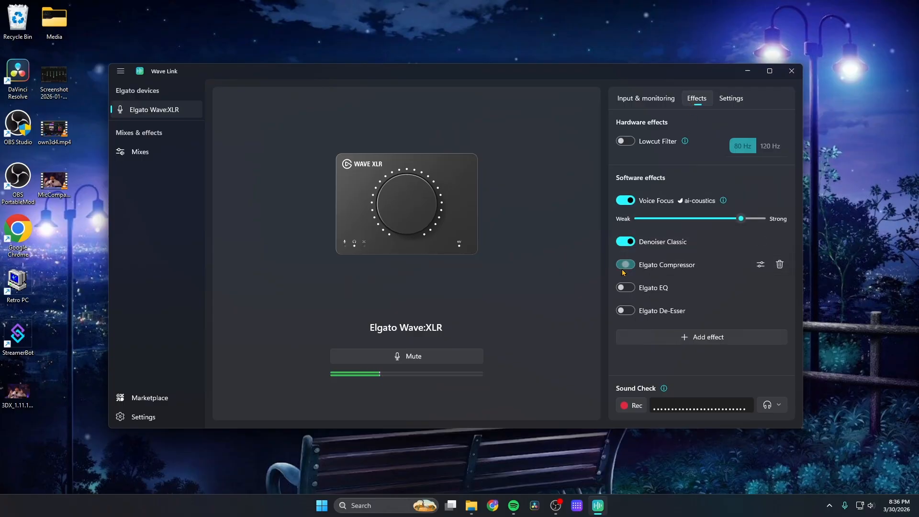
left_click(624, 264)
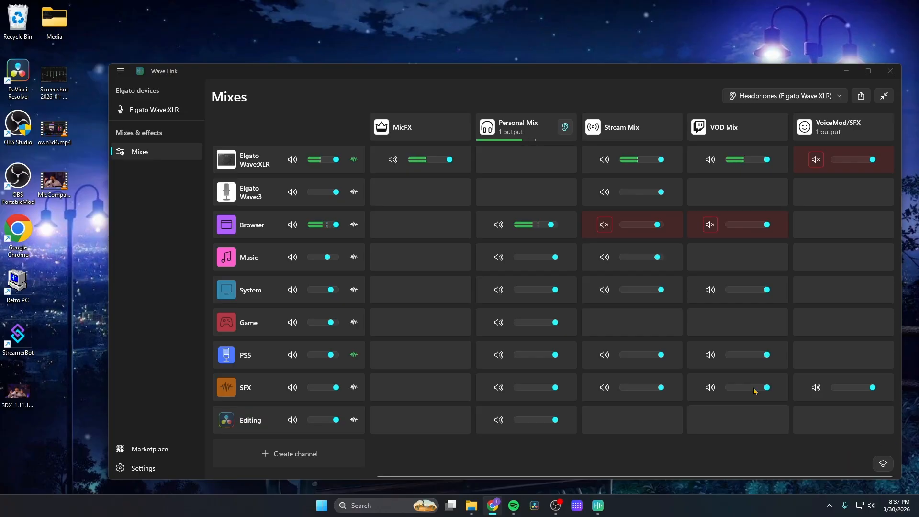
Check the Windows system volume and fine-tune the Browser channel's level in the Personal Mix.
left_click(553, 227)
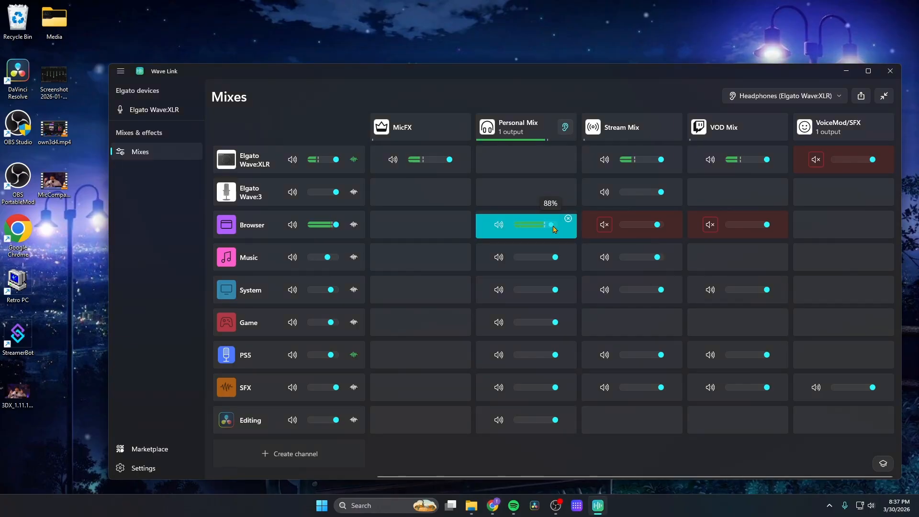
left_click(860, 505)
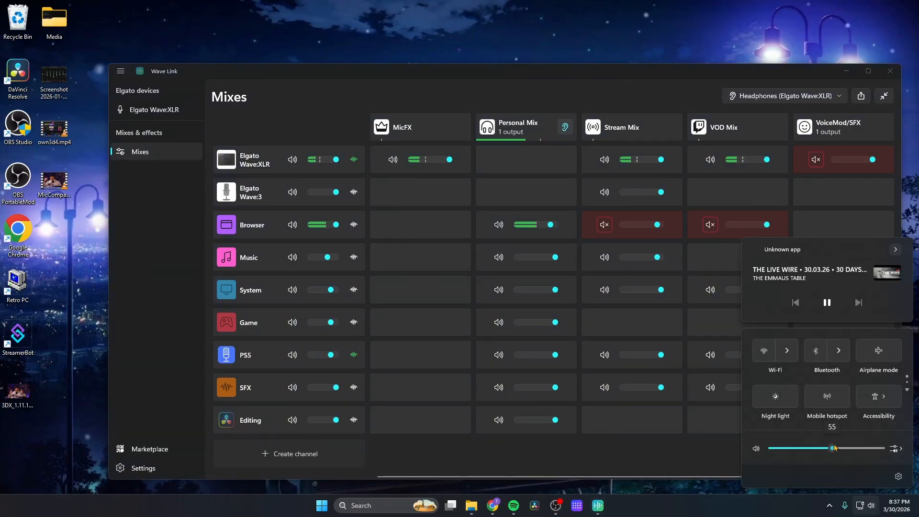
left_click(701, 451)
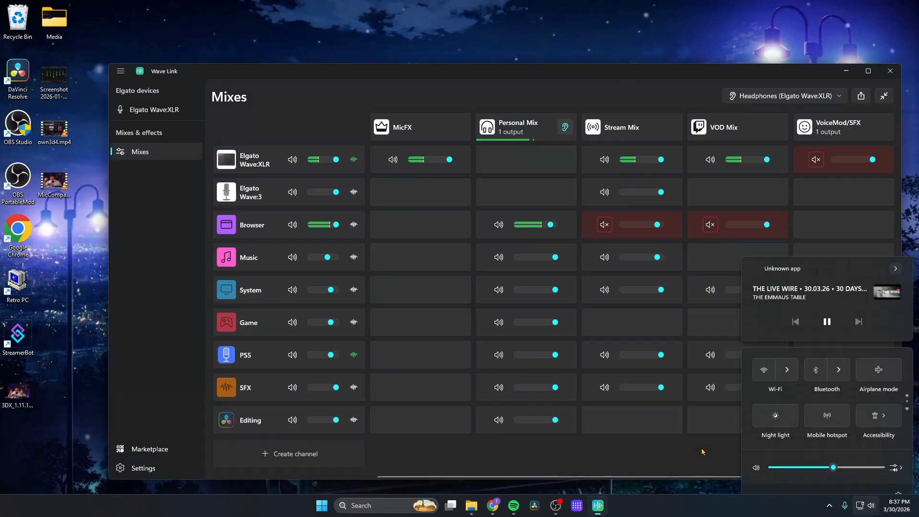
left_click(550, 226)
left_click_drag(551, 228, 552, 231)
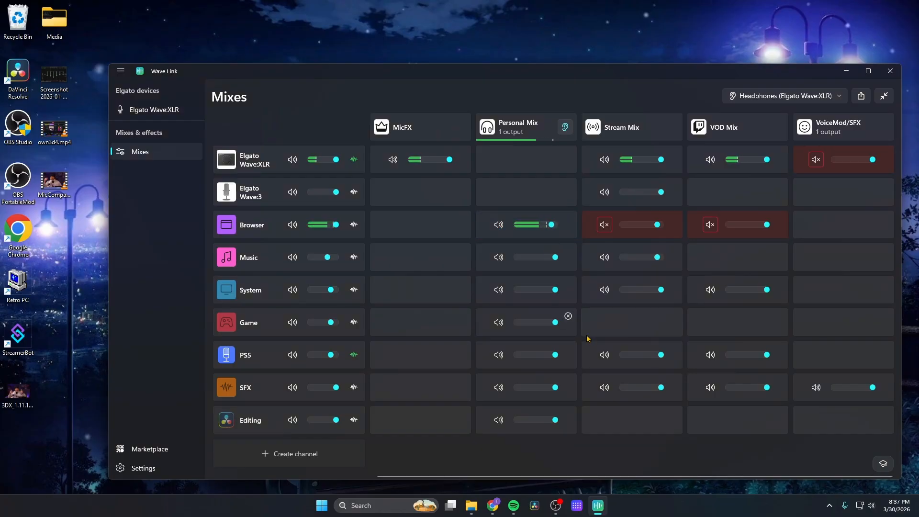
left_click(555, 505)
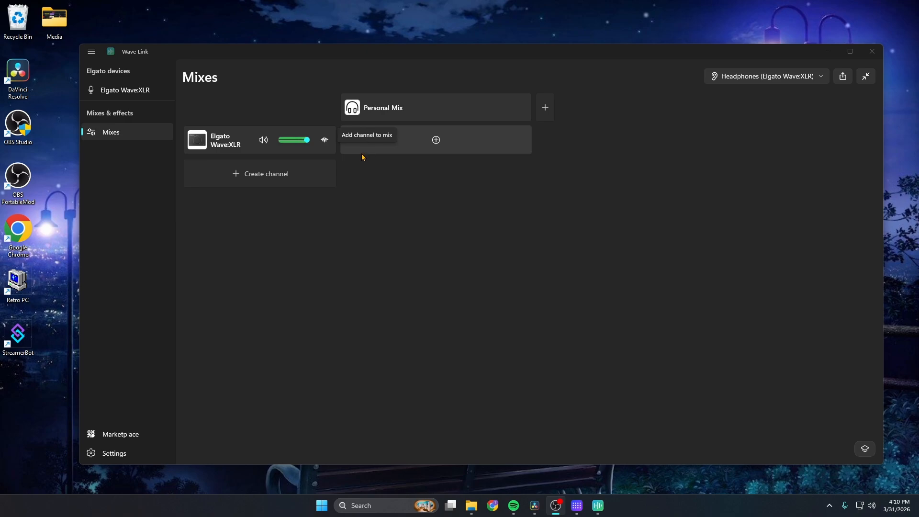
Create two mixer channels, one for Google Chrome and one for Spotify.
left_click(298, 172)
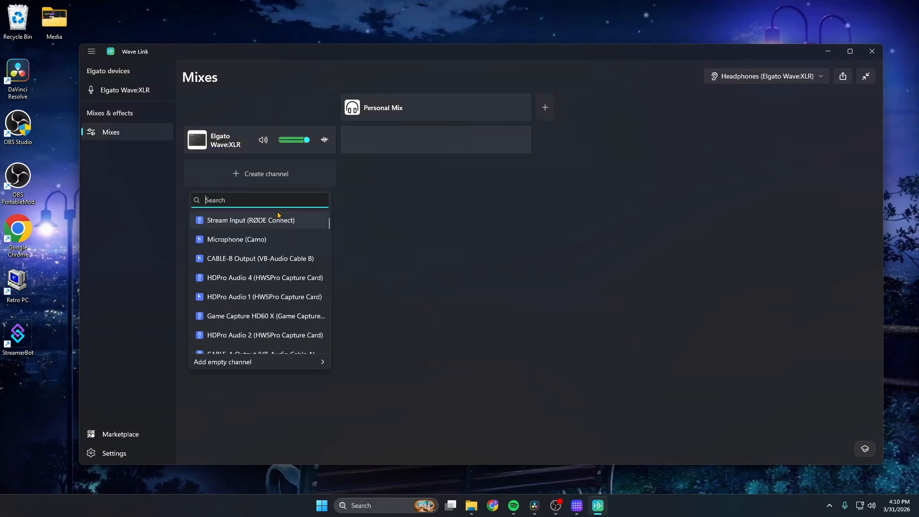
type("Google")
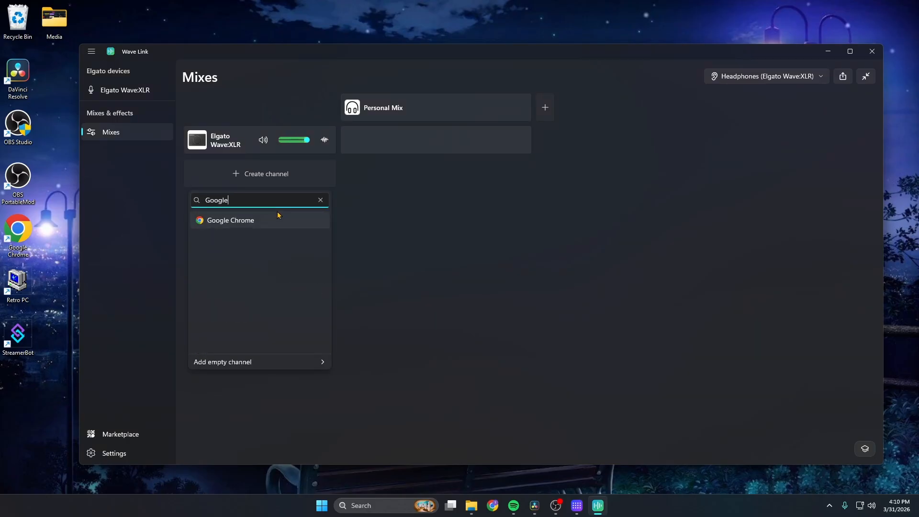
left_click(275, 219)
left_click(259, 208)
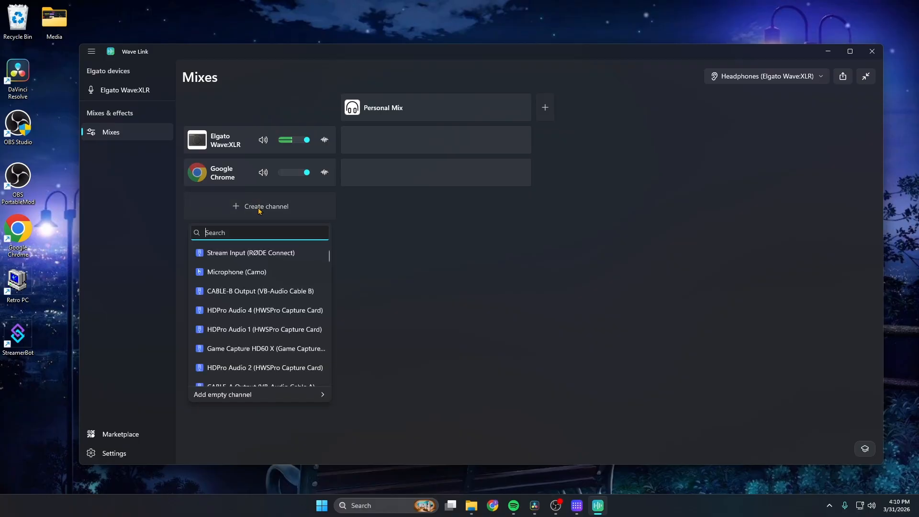
type("Spoti")
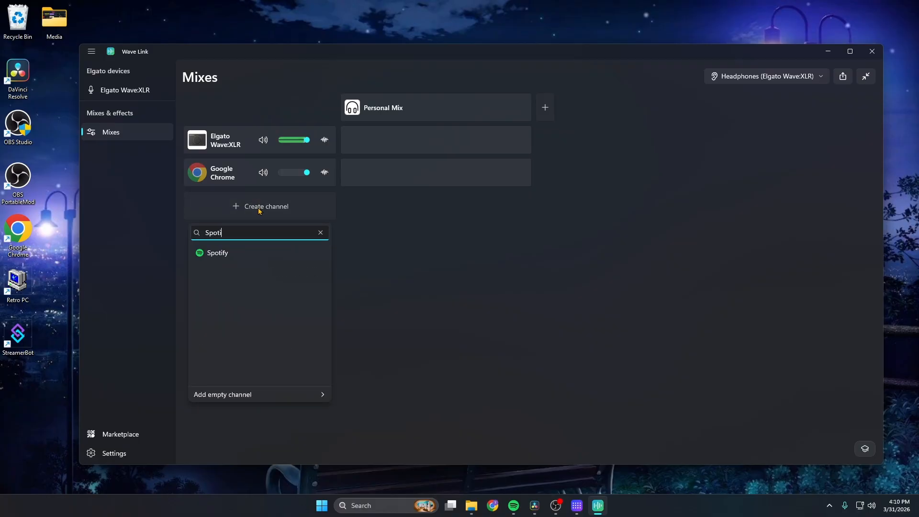
left_click(239, 251)
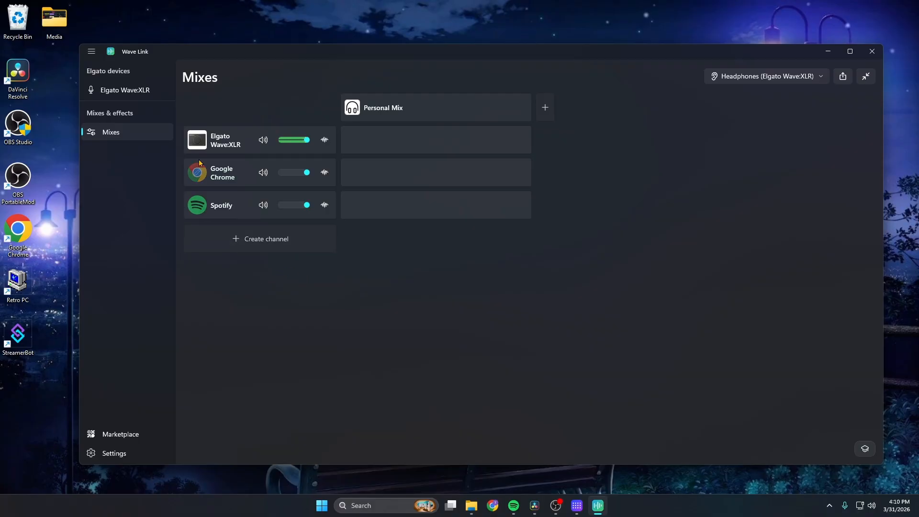
Rename the Google Chrome channel to Browser and give it the Browser channel icon.
left_click(222, 173)
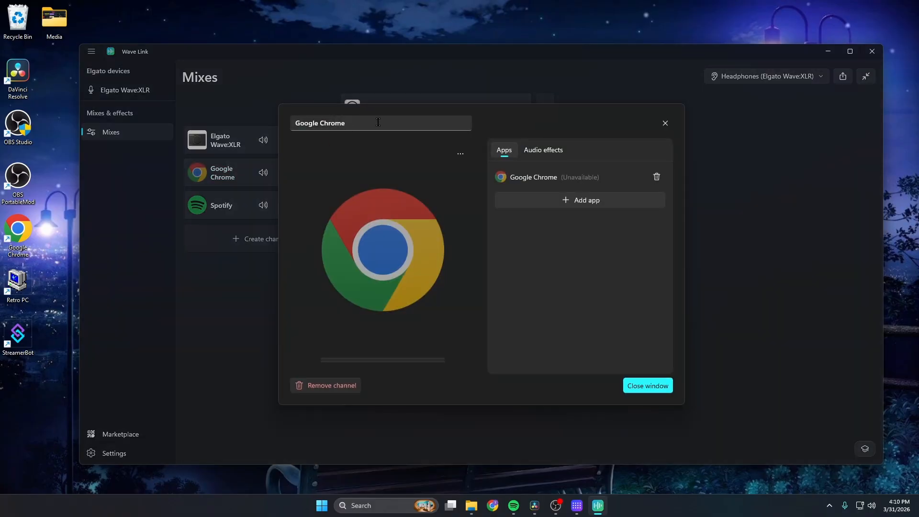
left_click_drag(349, 127, 289, 129)
type("Browser")
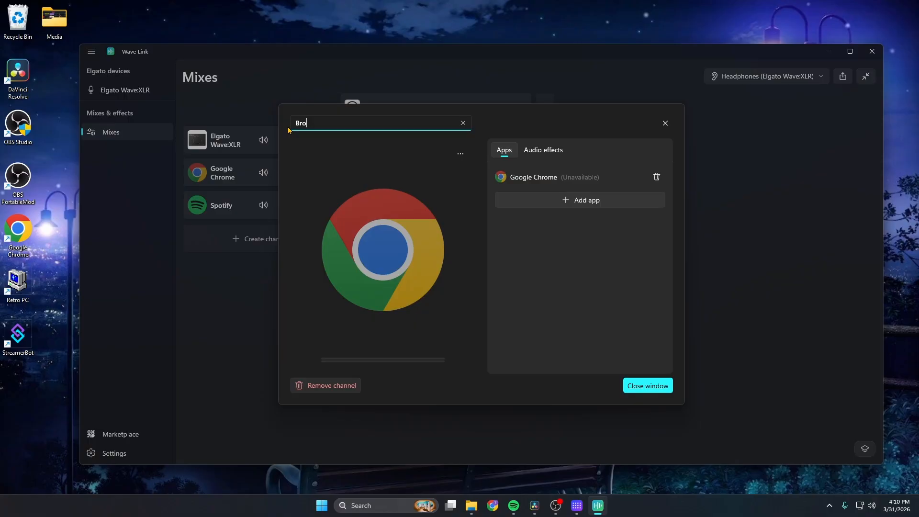
left_click(460, 155)
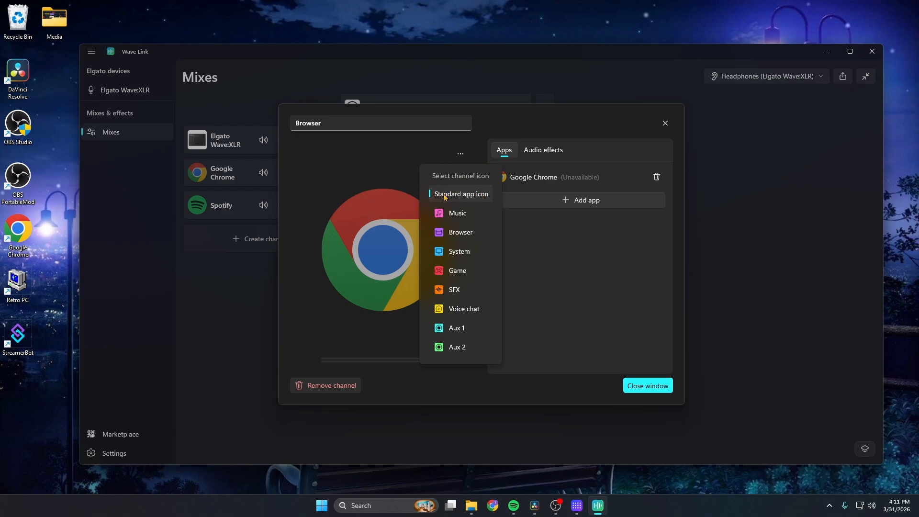
left_click(462, 233)
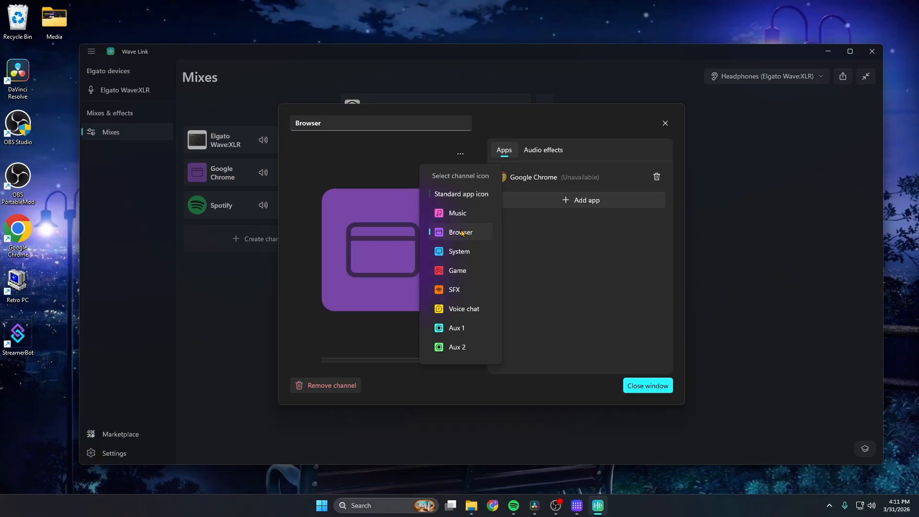
left_click(646, 385)
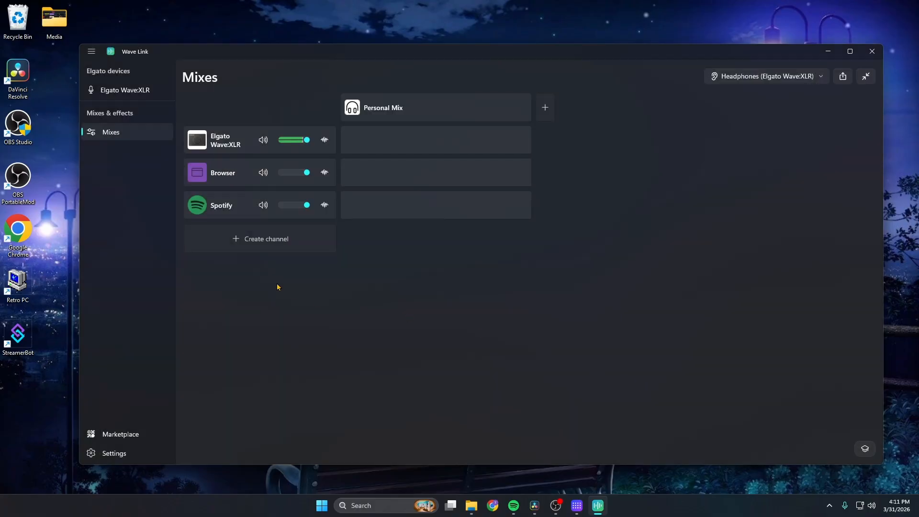
Rename the Spotify channel to Music and give it the Music channel icon.
left_click(215, 215)
left_click(320, 123)
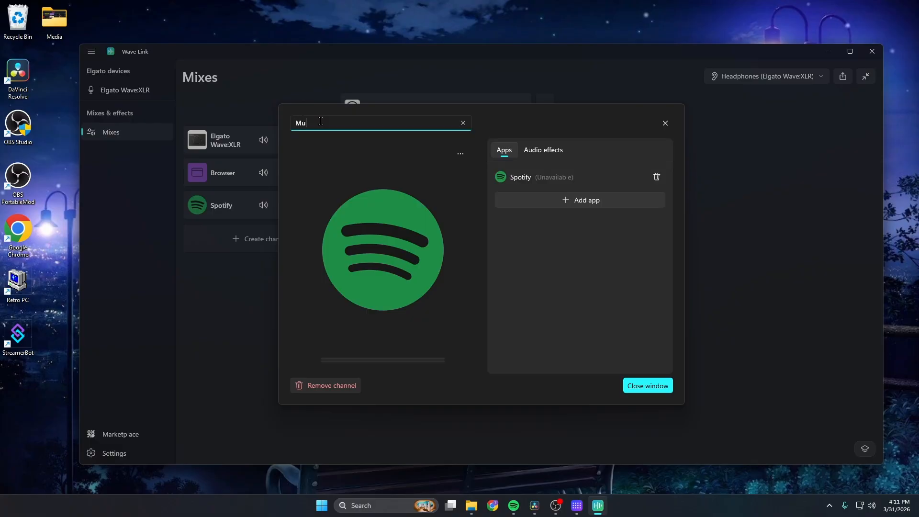
left_click(460, 155)
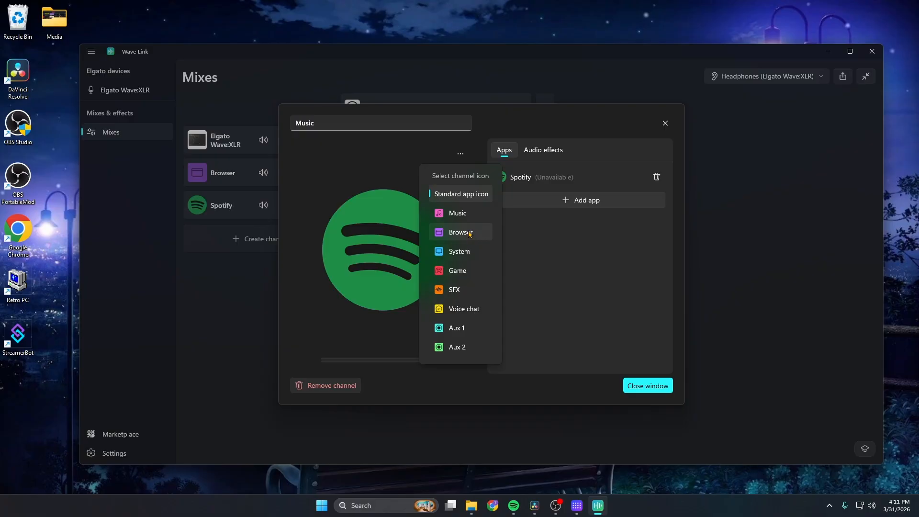
left_click(460, 213)
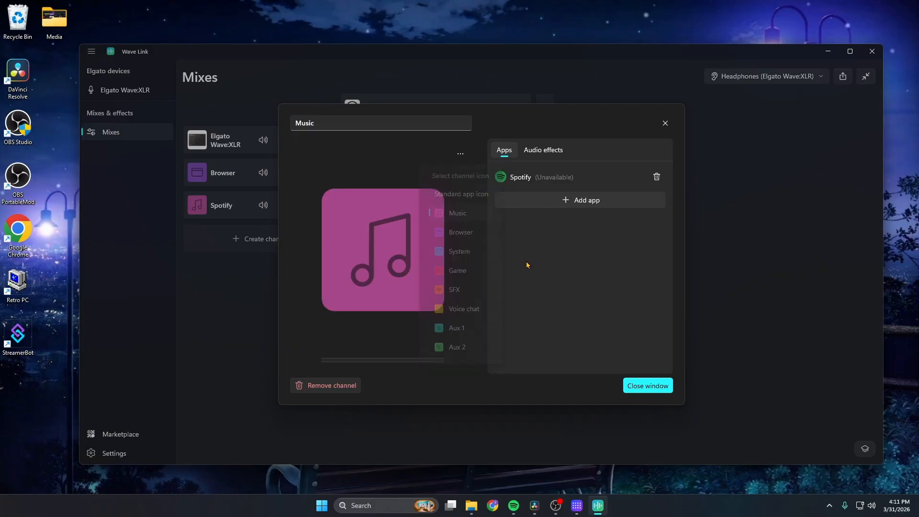
left_click(648, 385)
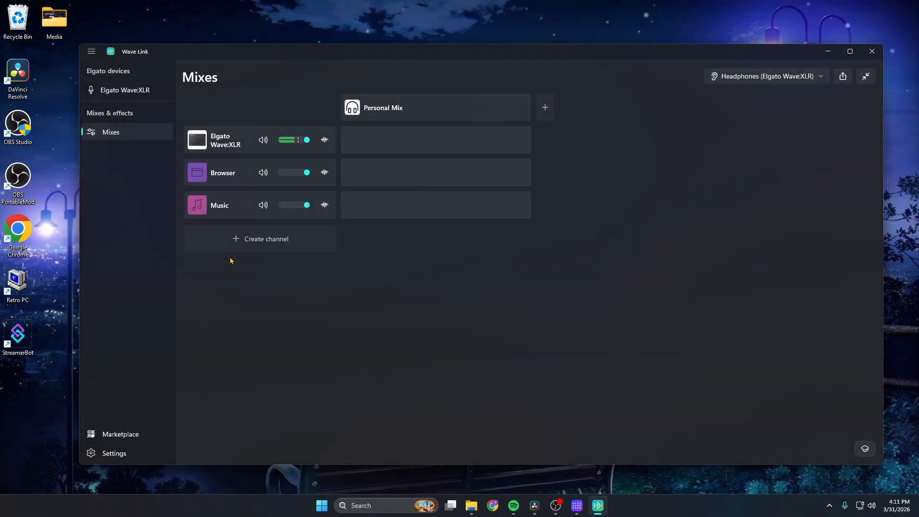
Add an empty channel of the System type below the Music channel.
left_click(236, 243)
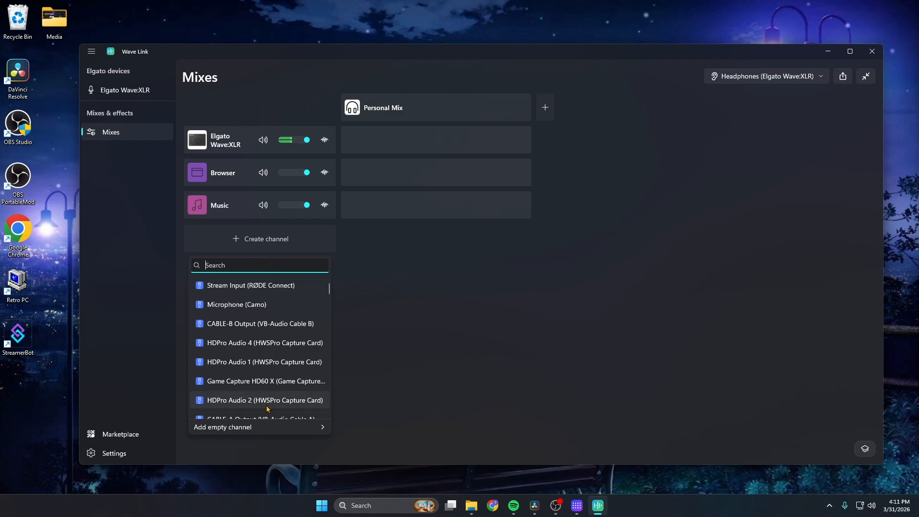
left_click(266, 429)
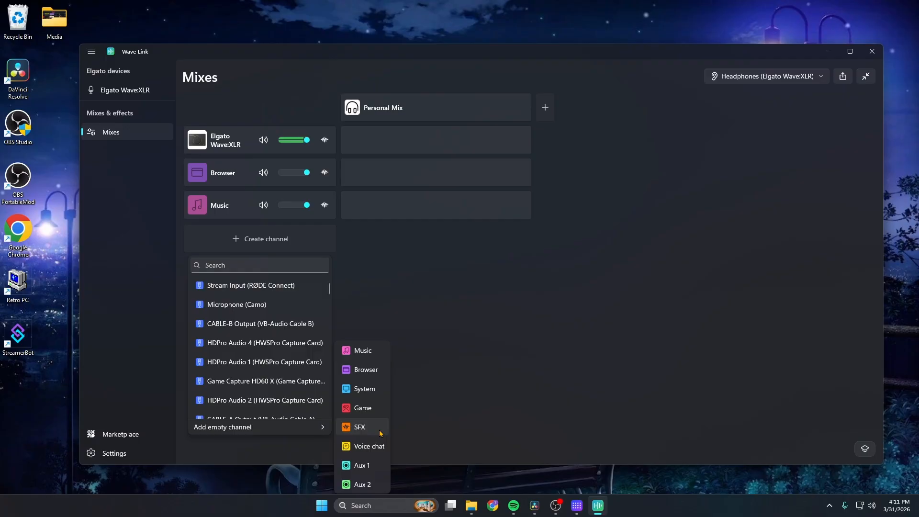
left_click(362, 389)
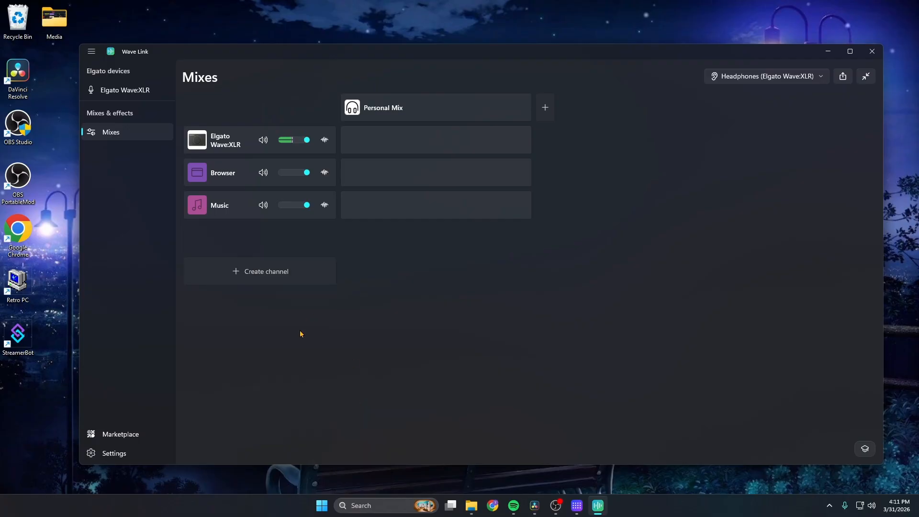
Switch to the Windows Settings app and show its System page.
left_click(387, 500)
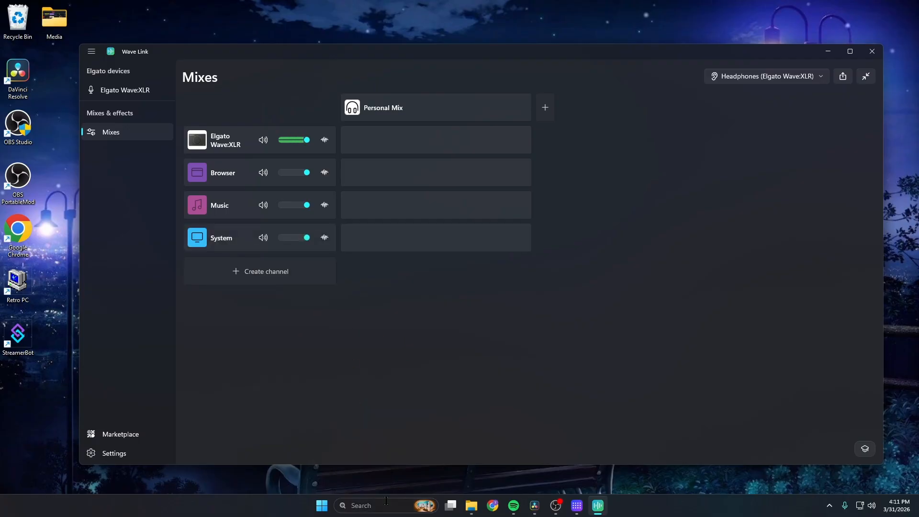
type("aud")
key("BackSpace")
key("BackSpace")
key("BackSpace")
key("BackSpace")
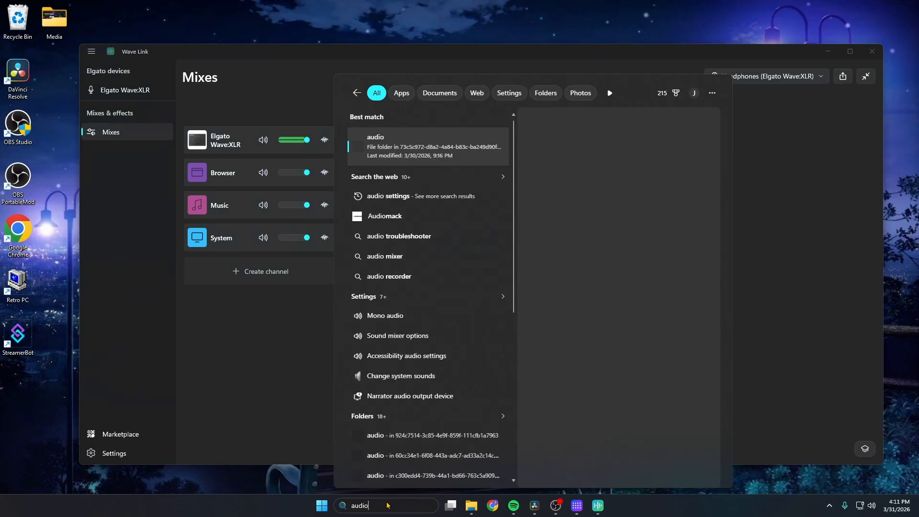
type("sett")
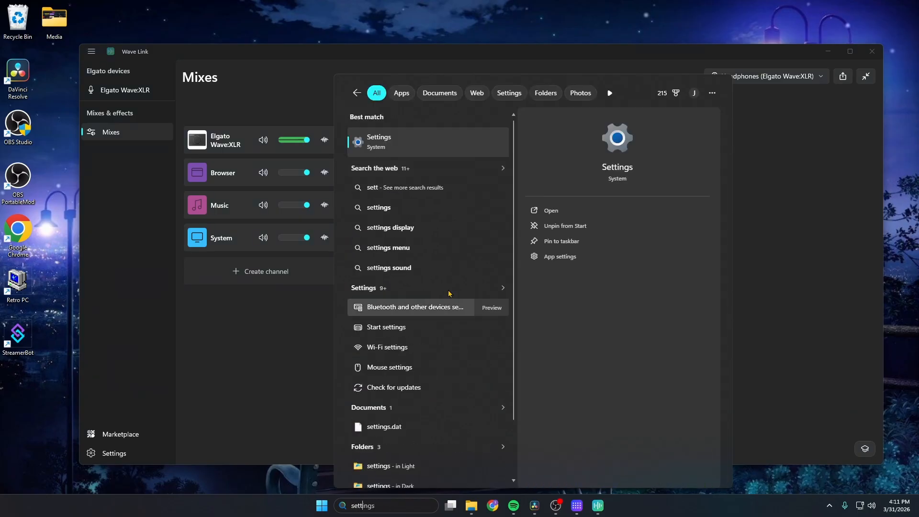
key("Return")
left_click(271, 210)
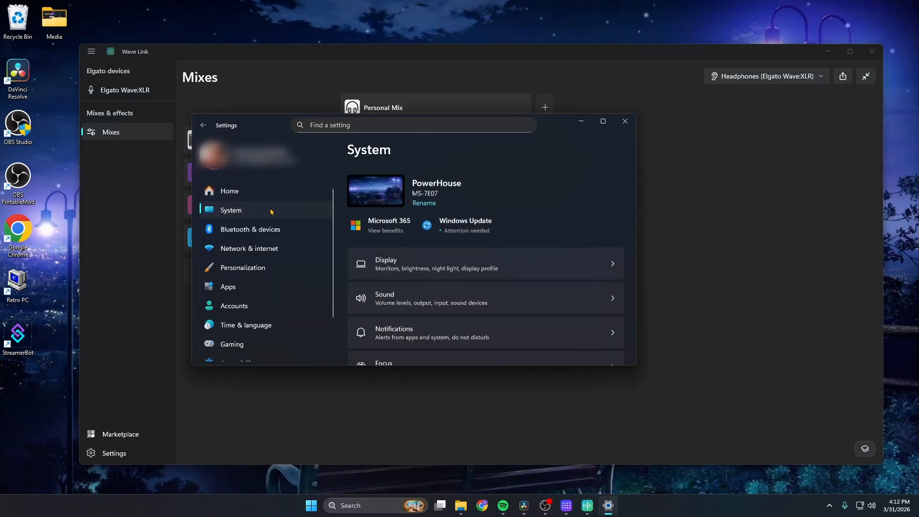
Set the system output device to System (Elgato Virtual Audio) in the sound volume mixer, and minimize Settings.
left_click(420, 300)
scroll(493, 254, "down", 5)
scroll(500, 256, "down", 15)
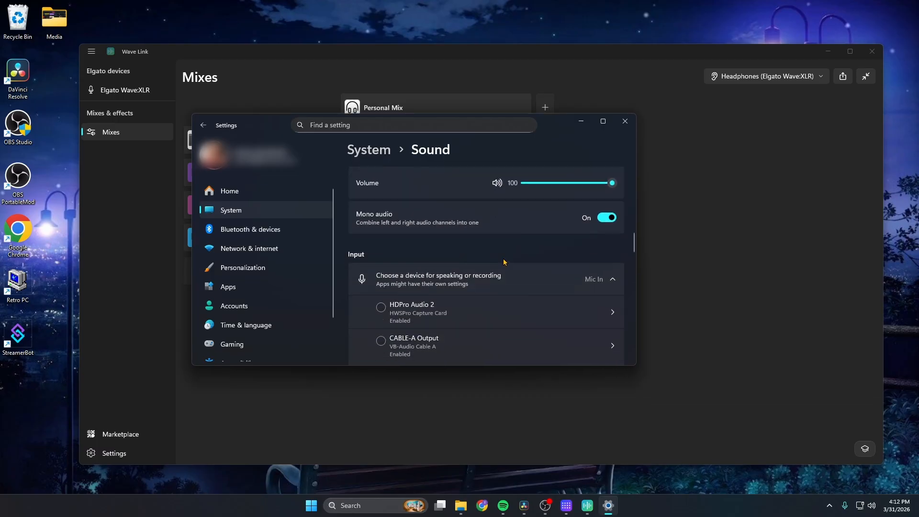
scroll(511, 268, "down", 8)
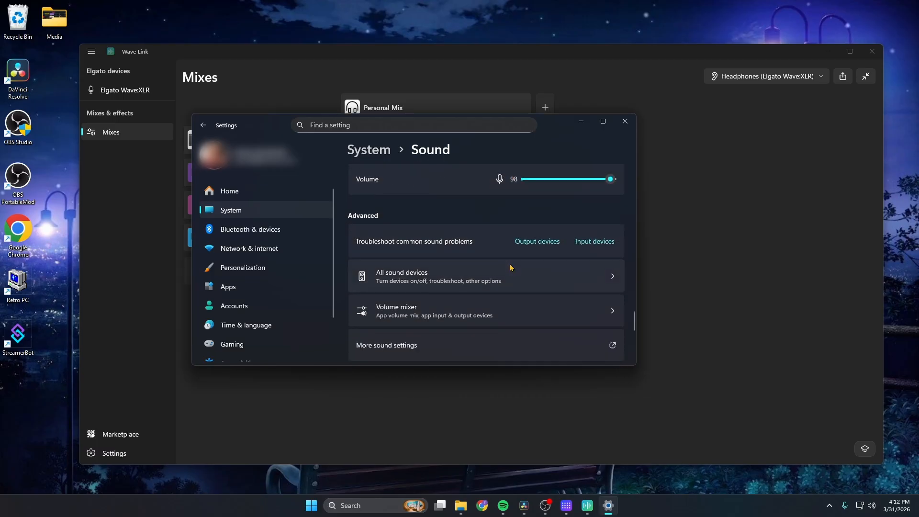
left_click(485, 308)
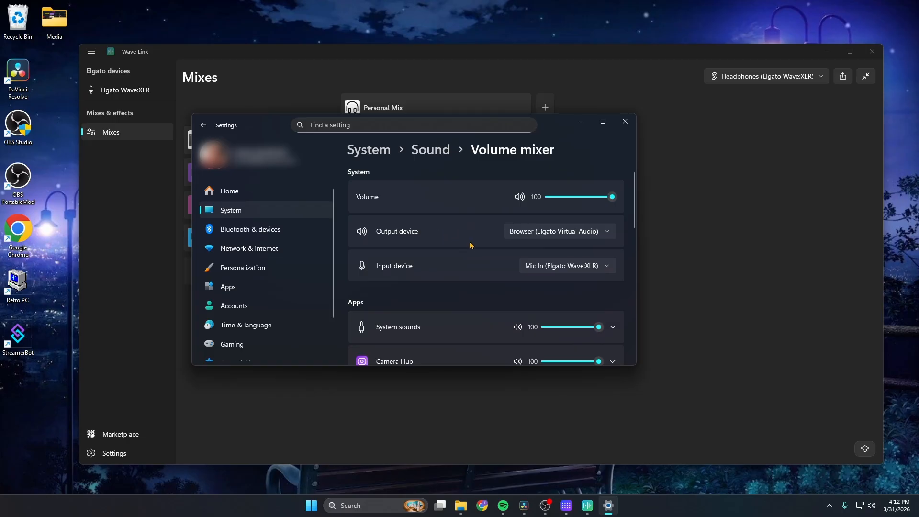
left_click(553, 230)
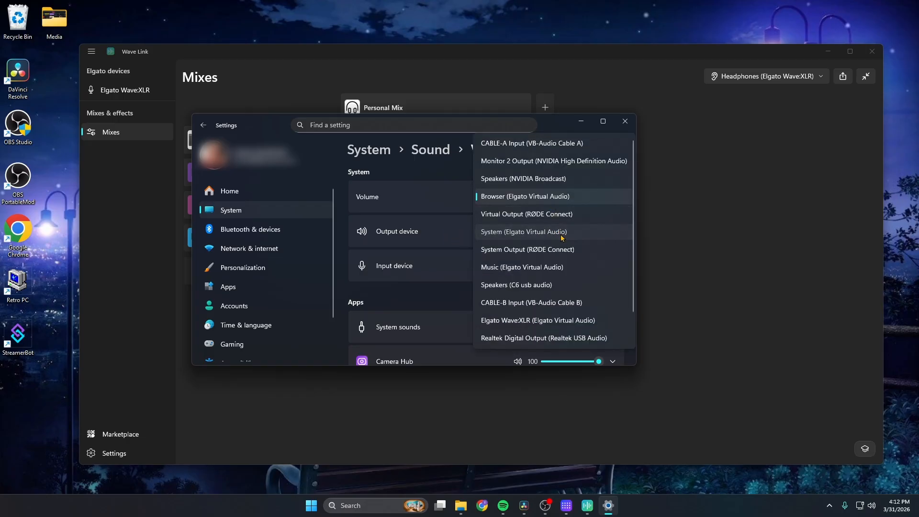
left_click(552, 231)
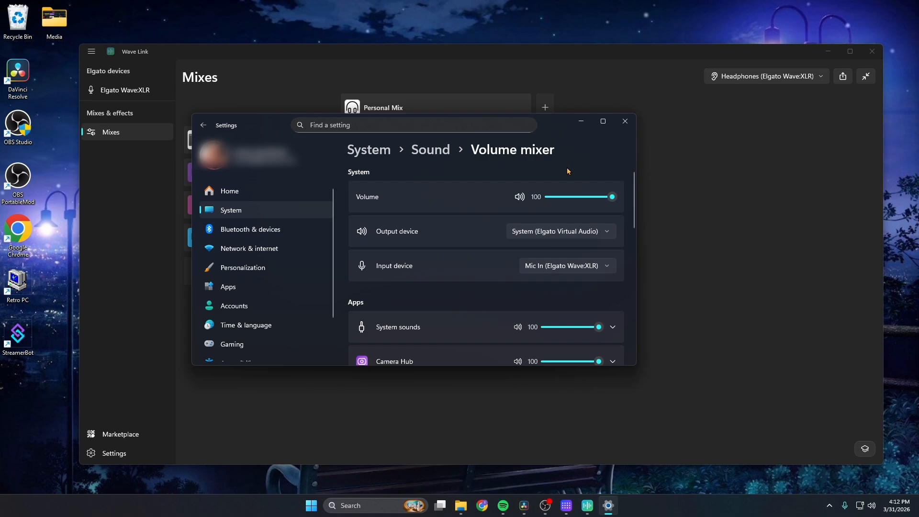
left_click(581, 121)
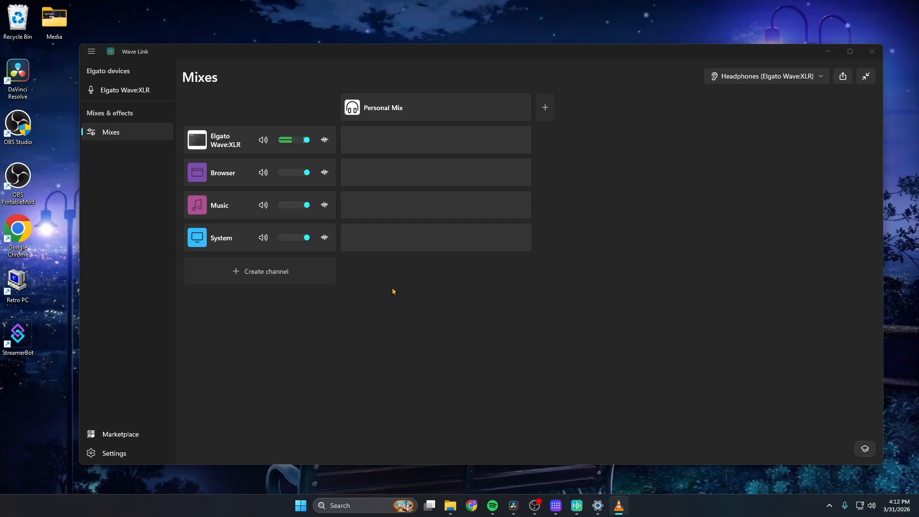
Create a mixer channel for the Discord app below the System channel.
left_click(267, 272)
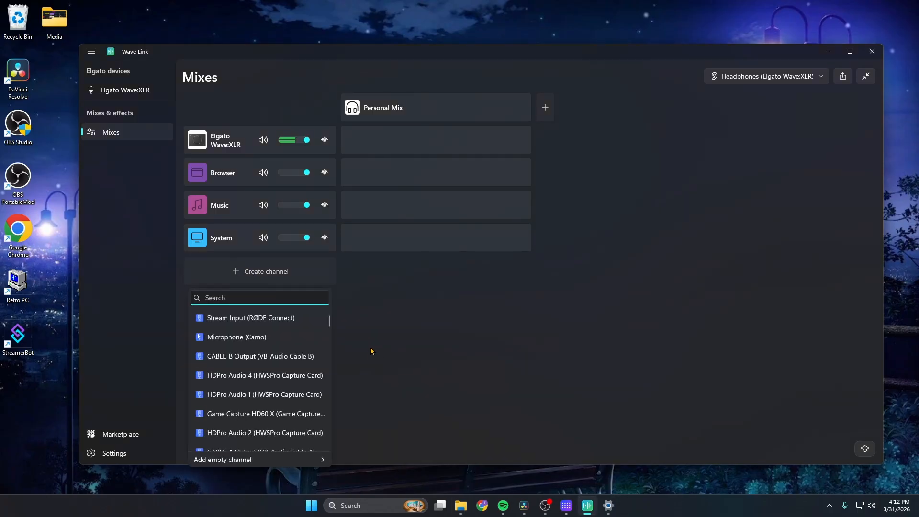
type("discord")
left_click(220, 317)
Give the Discord channel the Voice chat icon and rename it Chat.
left_click(204, 274)
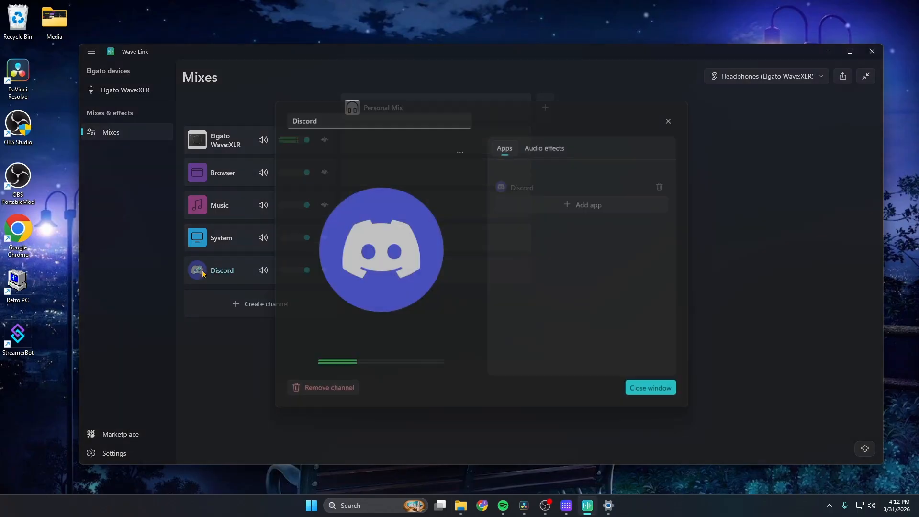
left_click(460, 153)
left_click(464, 308)
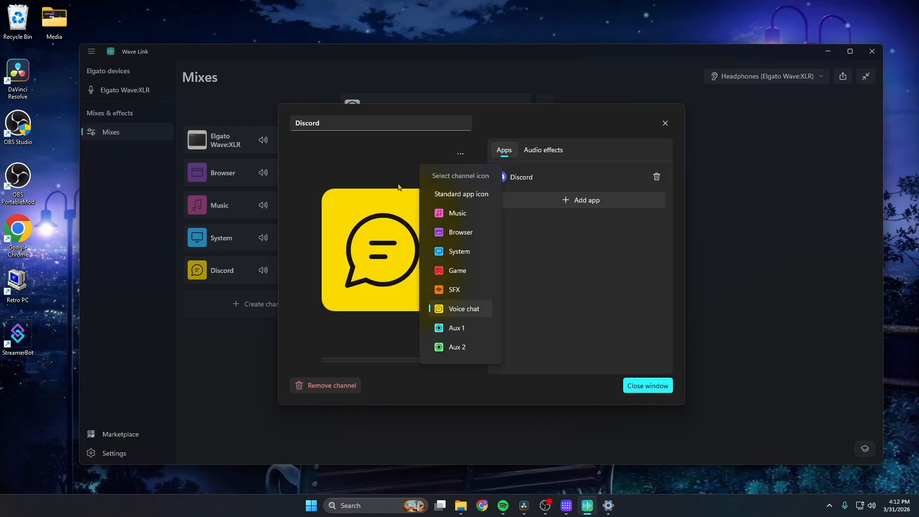
left_click(344, 119)
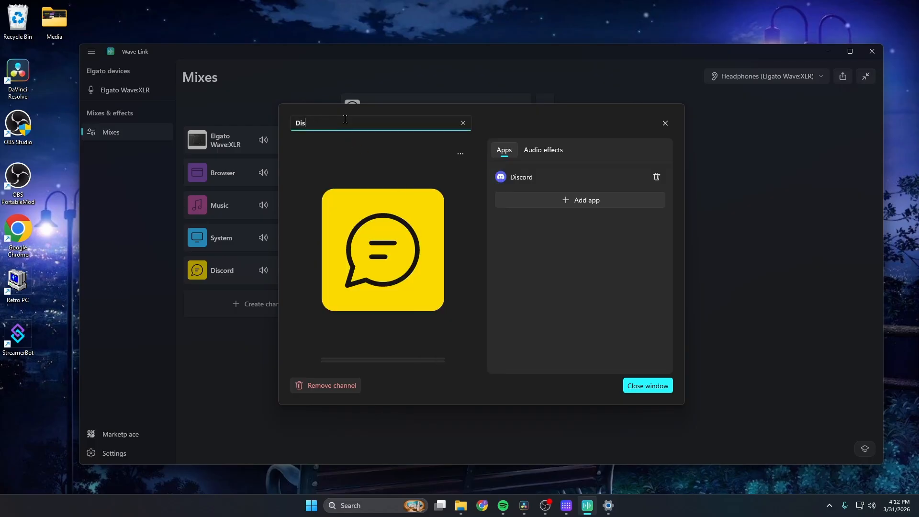
type("Chat")
left_click(656, 383)
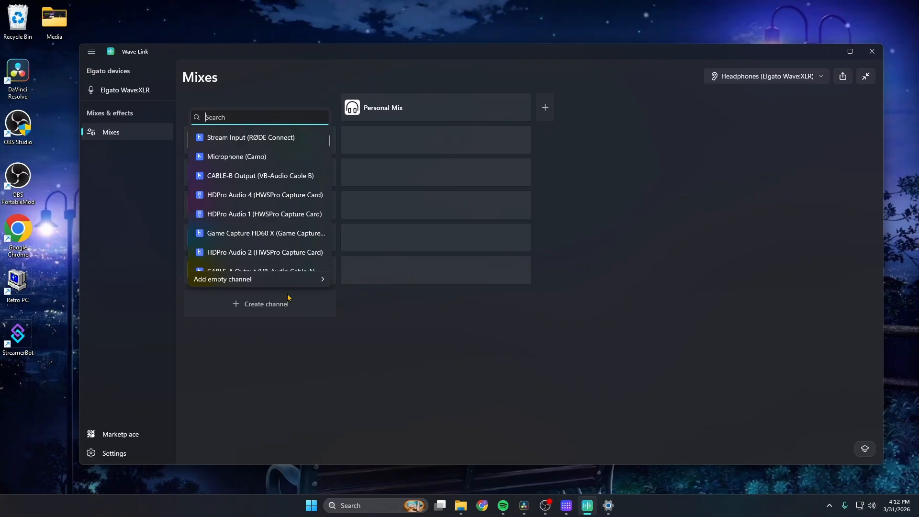
Create a channel for the Voicemod app, named SFX and using the SFX channel icon.
type("Voi")
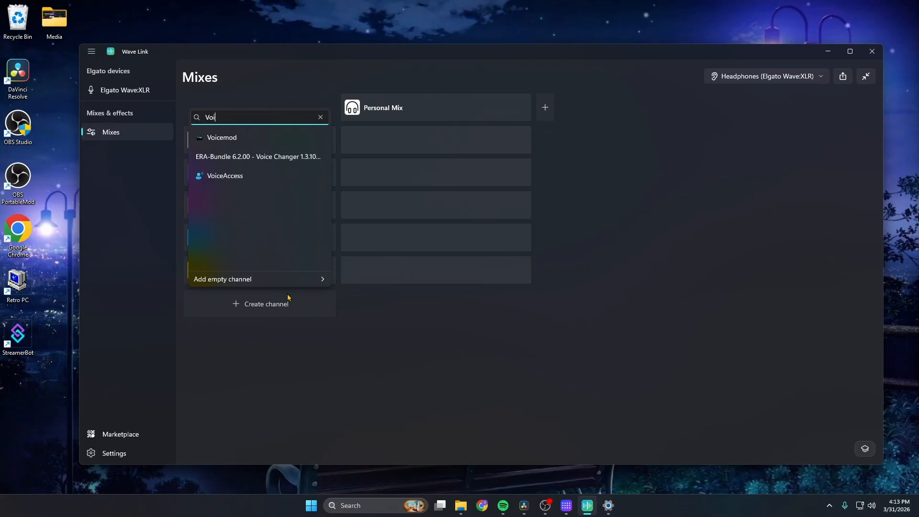
left_click(249, 140)
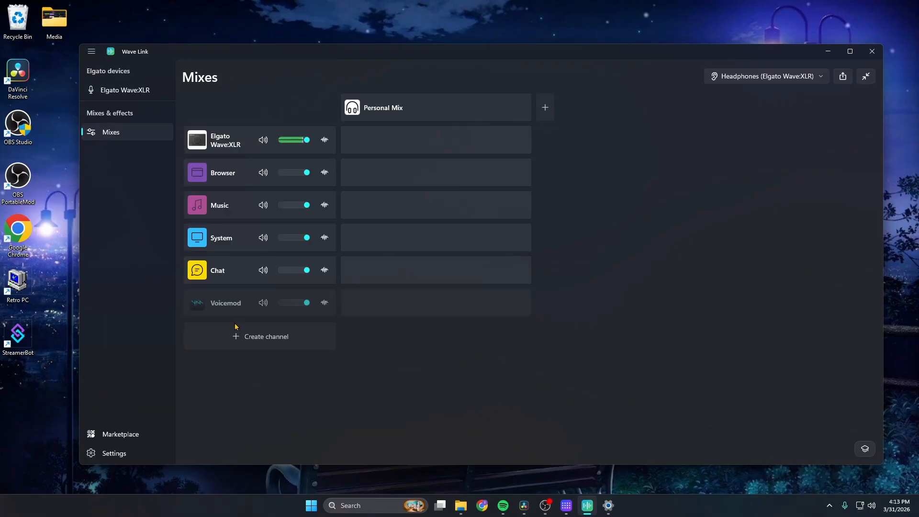
left_click(196, 308)
double_click(332, 123)
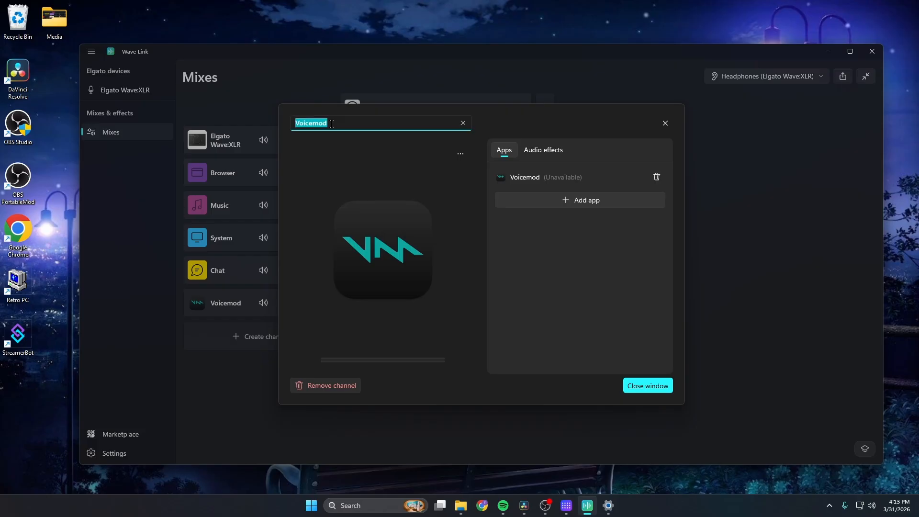
type("SFX")
left_click(465, 156)
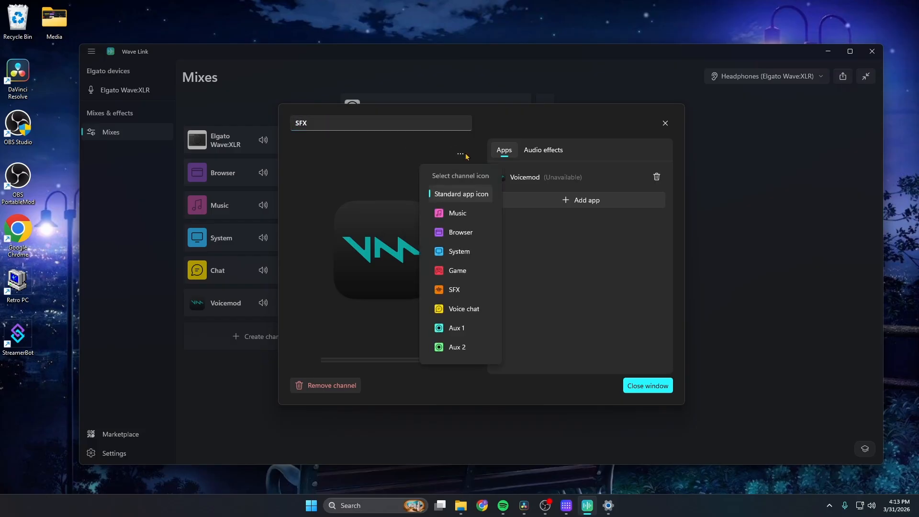
left_click(460, 292)
left_click(647, 385)
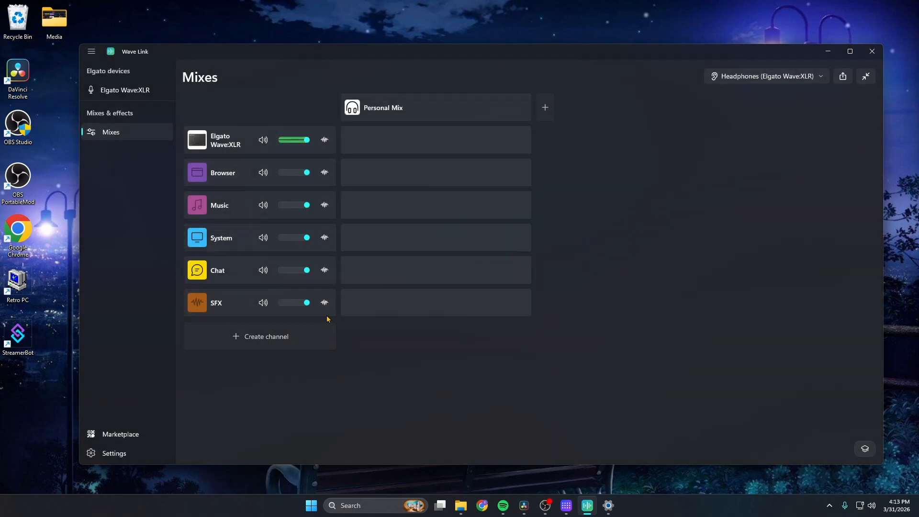
Add the Browser, Music, System, Chat and SFX channels to the Personal Mix.
left_click(436, 172)
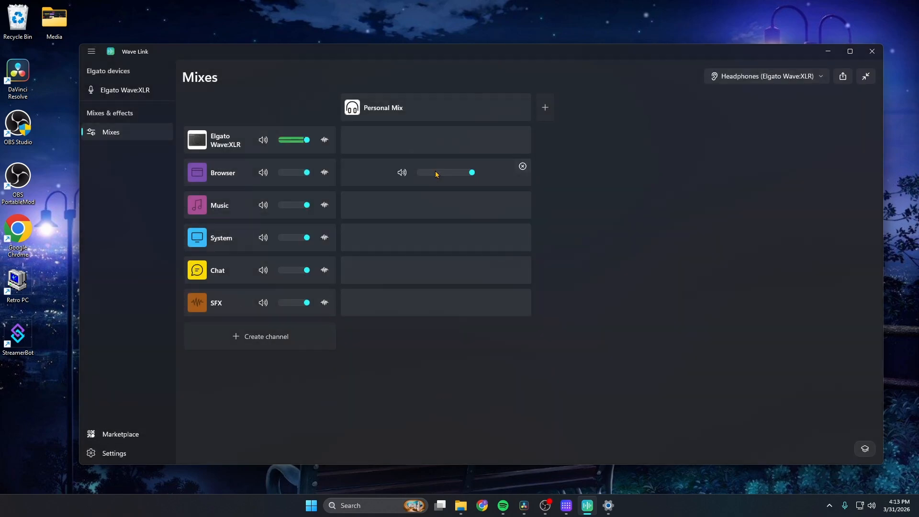
left_click(435, 205)
left_click(436, 238)
left_click(436, 270)
left_click(436, 303)
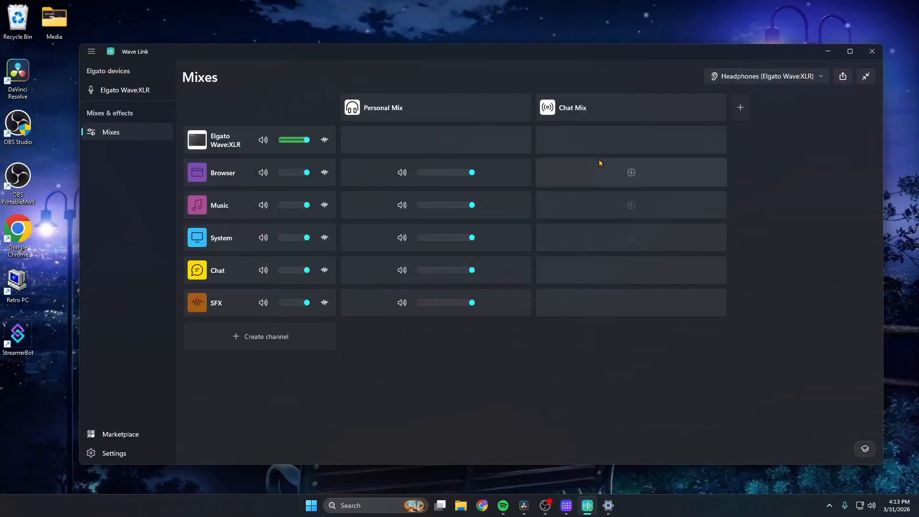
Rename the Chat Mix to Stream Mix.
left_click(573, 109)
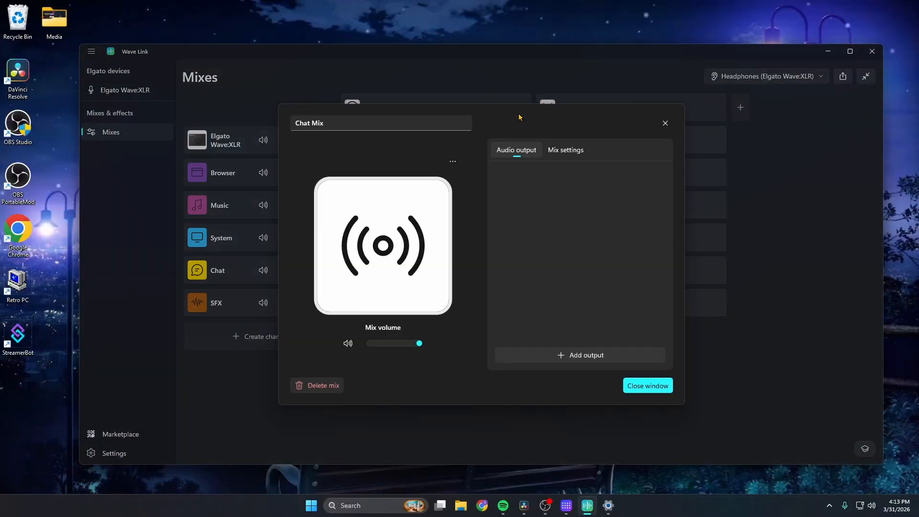
left_click_drag(328, 124, 296, 123)
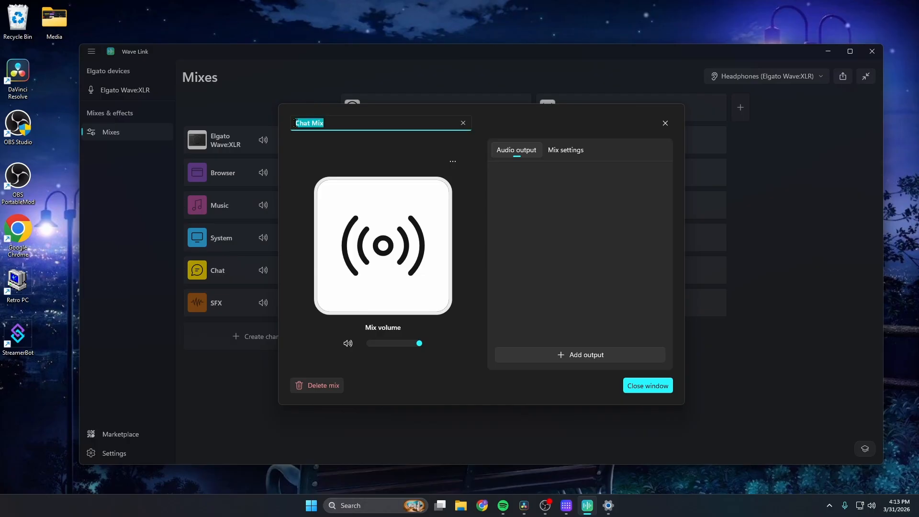
type("Stream")
left_click(641, 388)
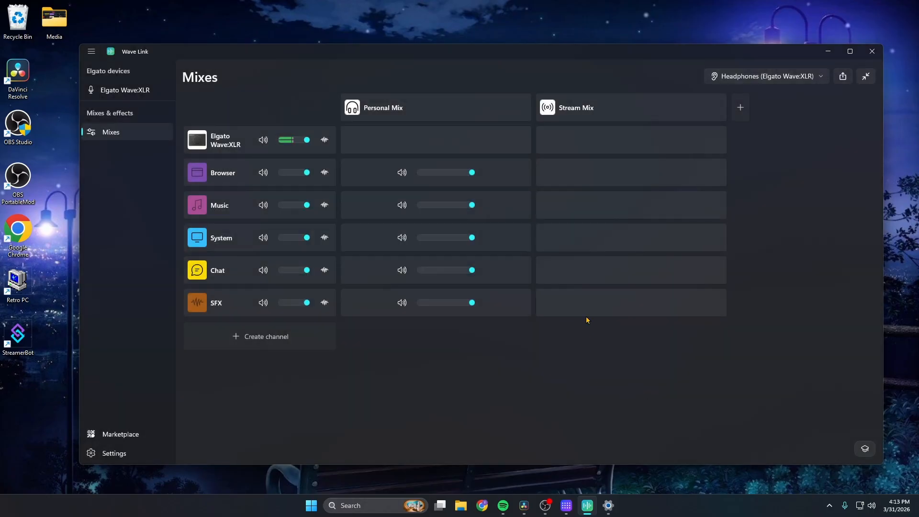
Add the Music and SFX channels to the Stream Mix.
left_click(630, 205)
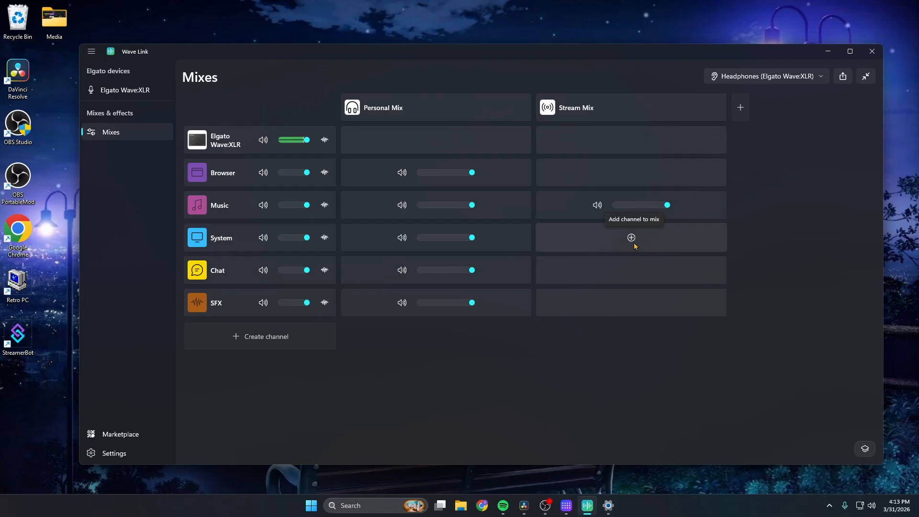
left_click(632, 271)
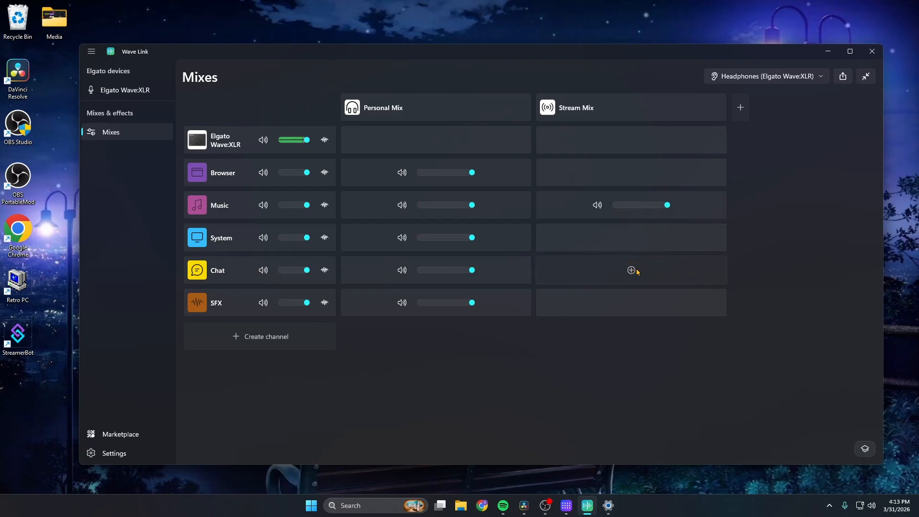
left_click(632, 303)
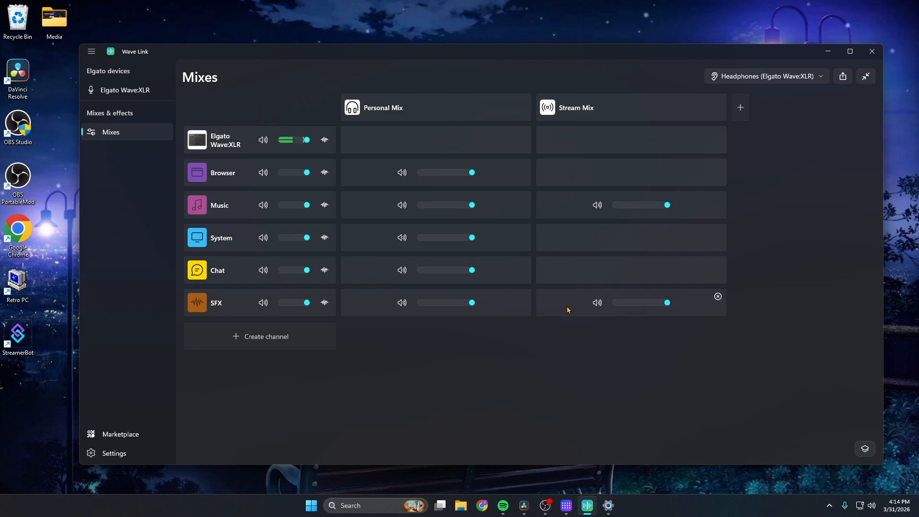
Create a channel from the Game Capture HD60 X audio input below the SFX channel.
left_click(301, 345)
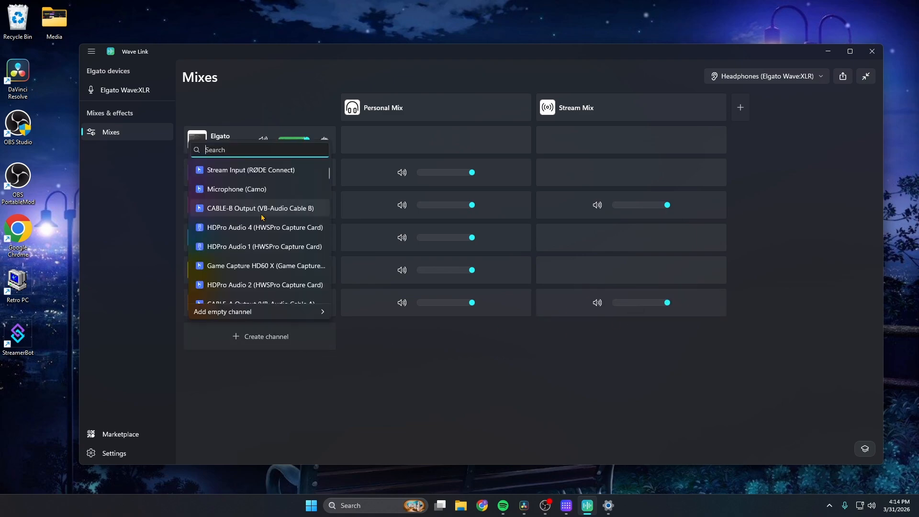
scroll(262, 246, "down", 1)
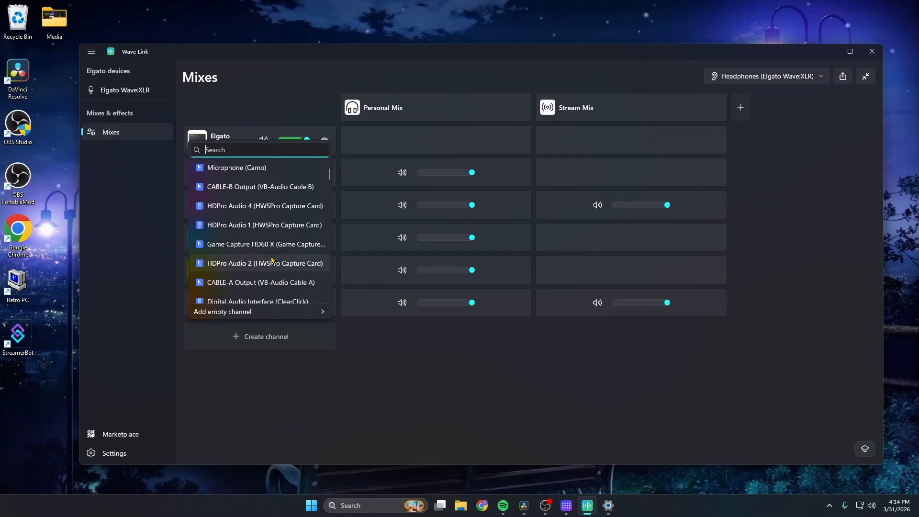
left_click(263, 245)
Rename the Game Capture HD60 X channel to Game and give it the Aux 1 icon.
left_click(196, 335)
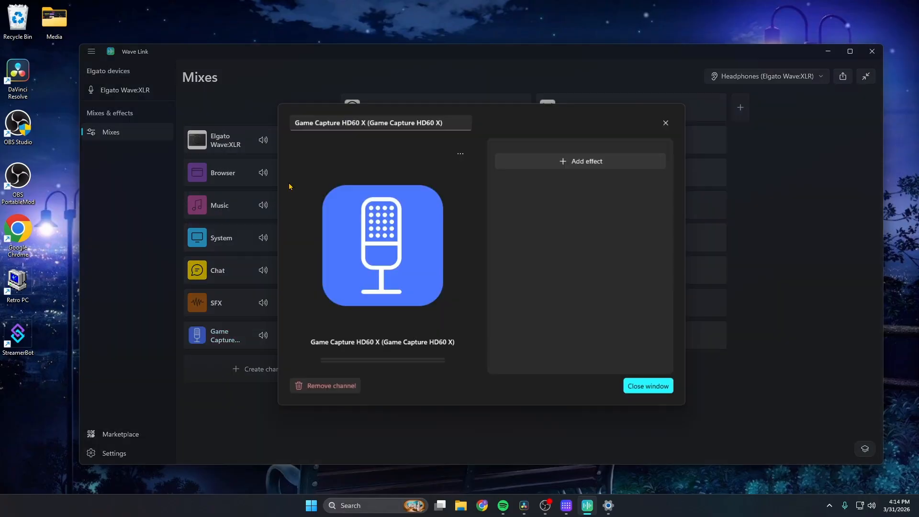
triple_click(337, 123)
type("G")
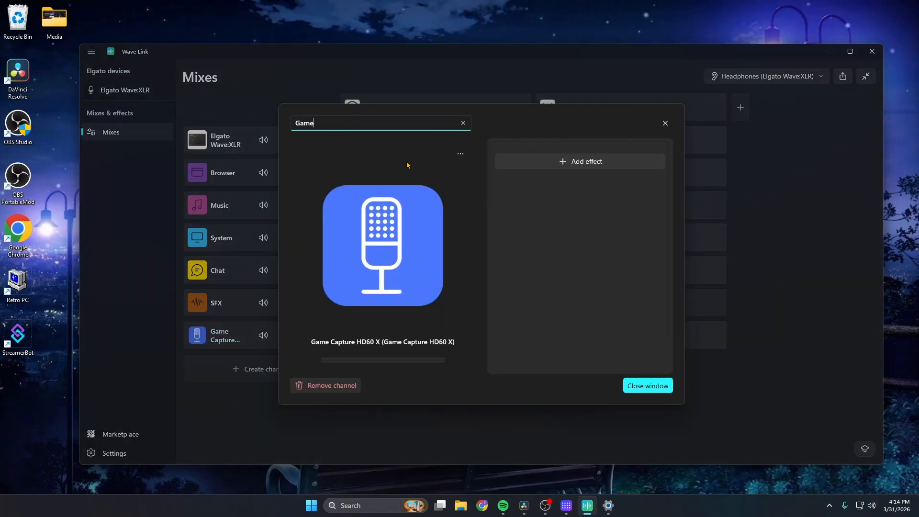
type("ame")
left_click(460, 154)
left_click(459, 231)
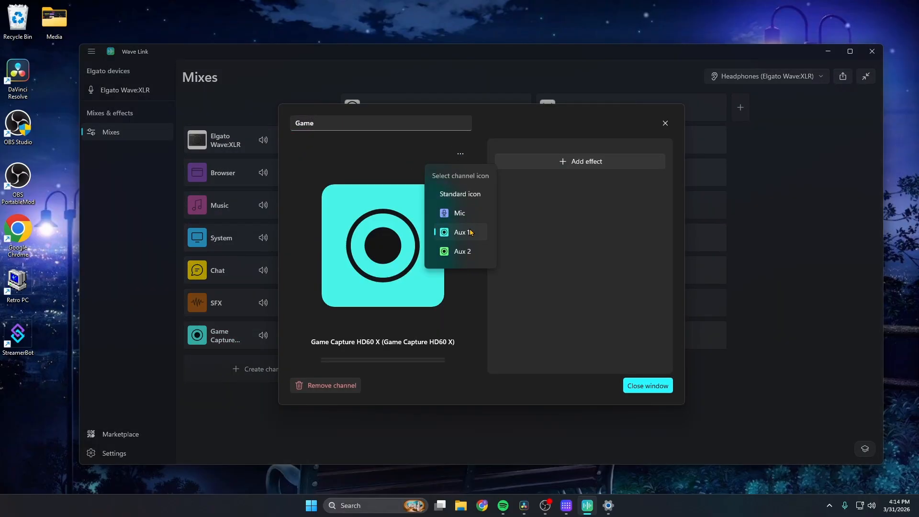
left_click(635, 386)
Add the Game channel to both the Stream Mix and the Personal Mix.
left_click(630, 335)
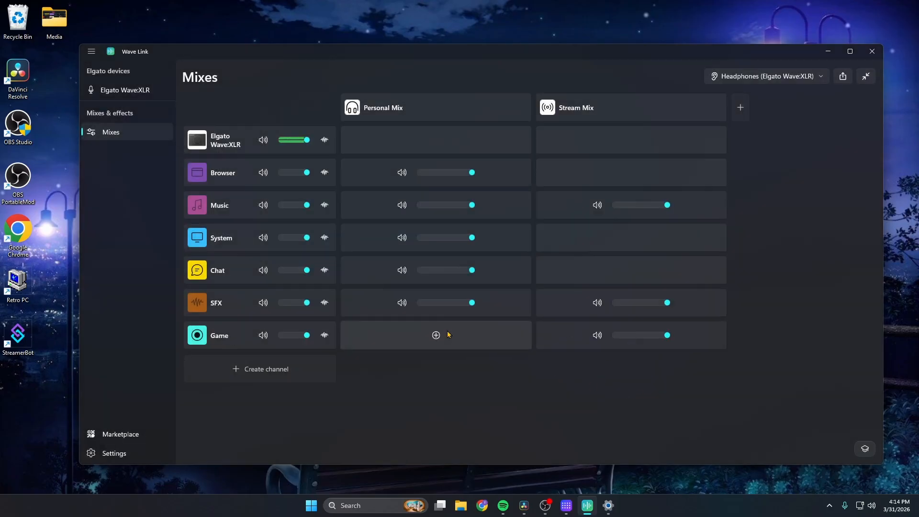
left_click(436, 335)
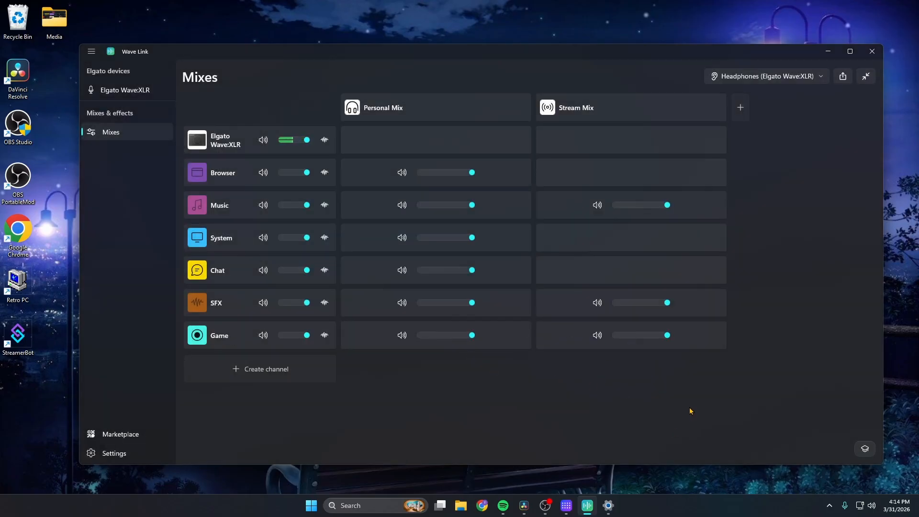